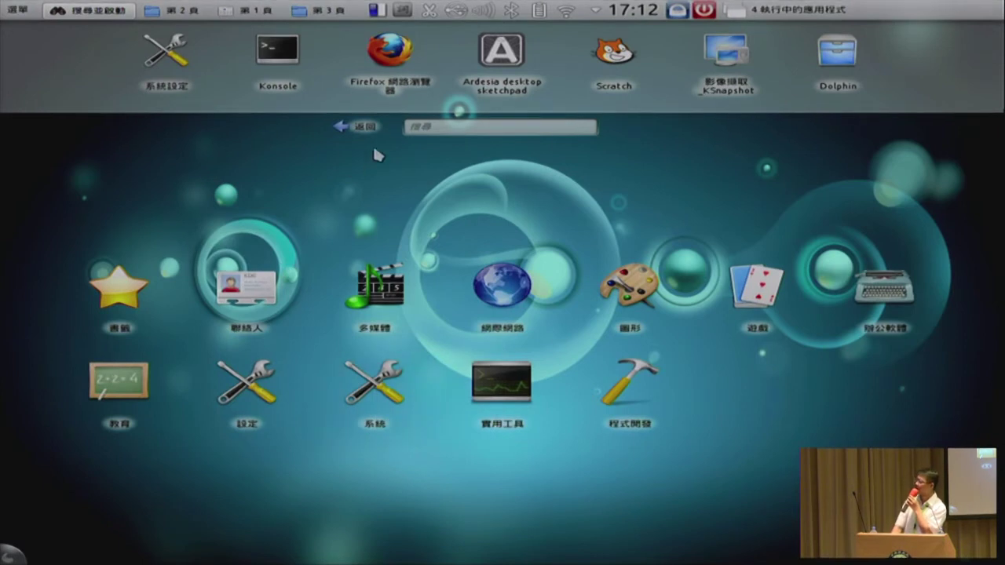
Add Google Chrome from the 網際網路 application category to the favourites strip
left_click(495, 306)
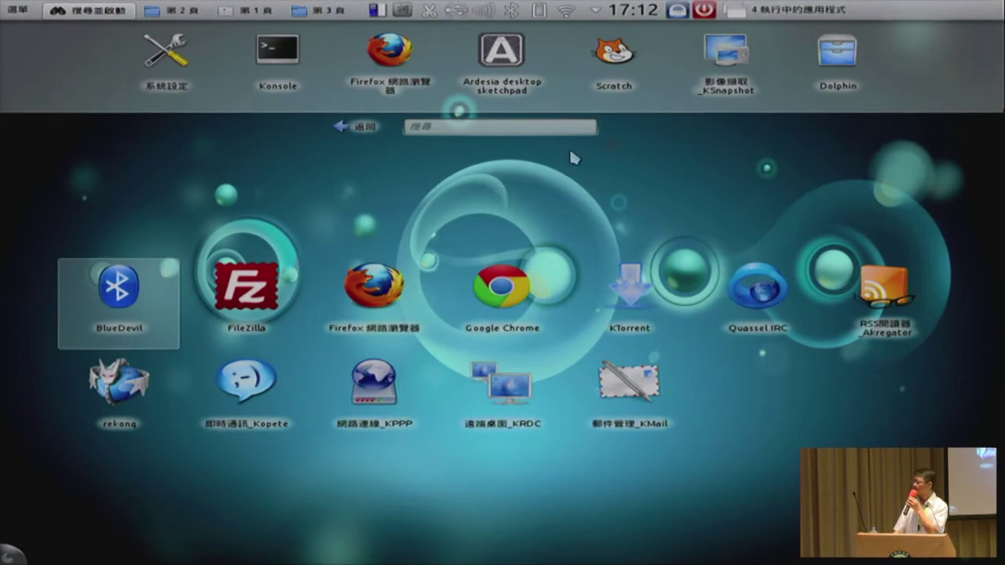
left_click(353, 128)
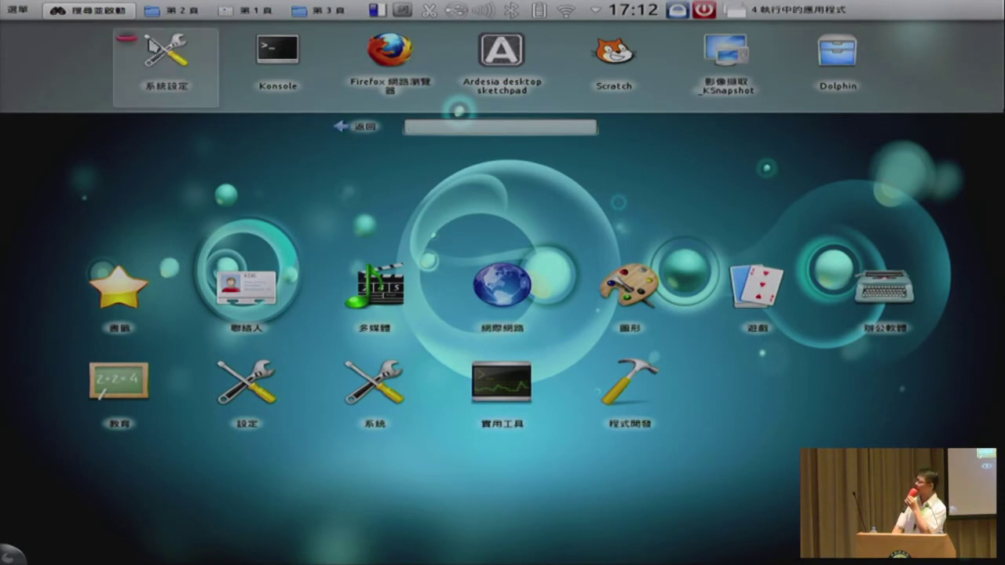
left_click(510, 308)
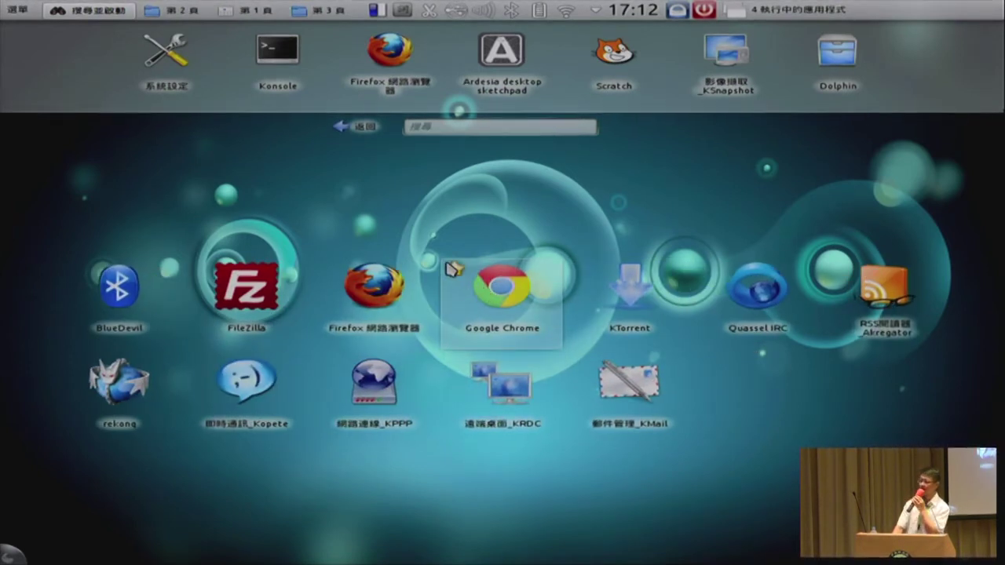
left_click(452, 271)
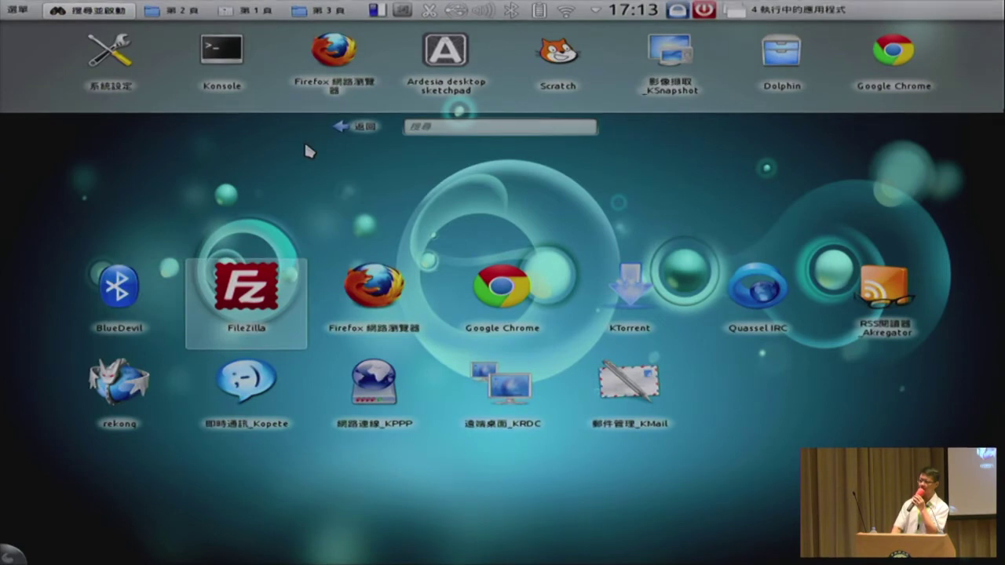
View the desktop pages 第 2 頁, 第 1 頁 and 第 3 頁 in turn
left_click(168, 13)
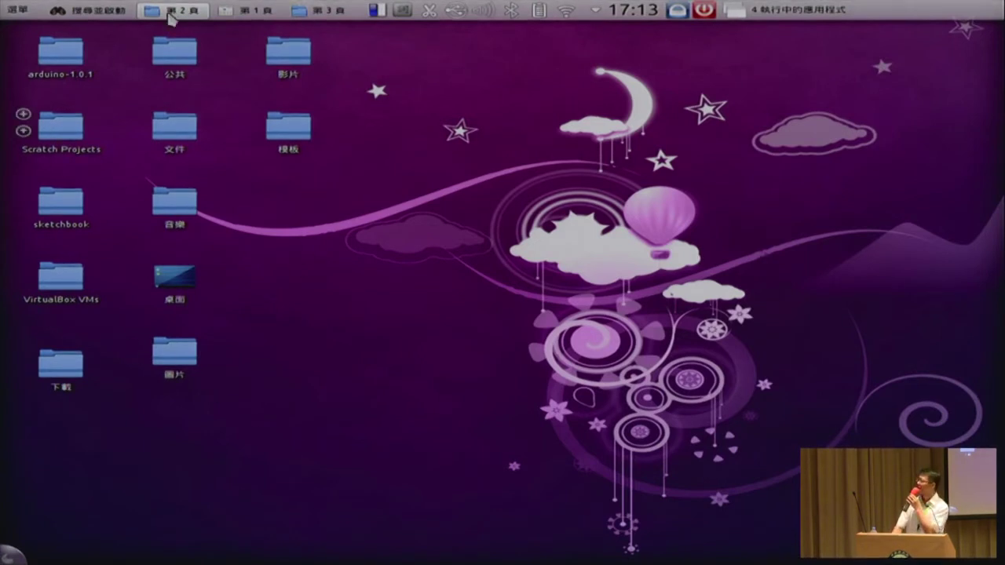
left_click(247, 10)
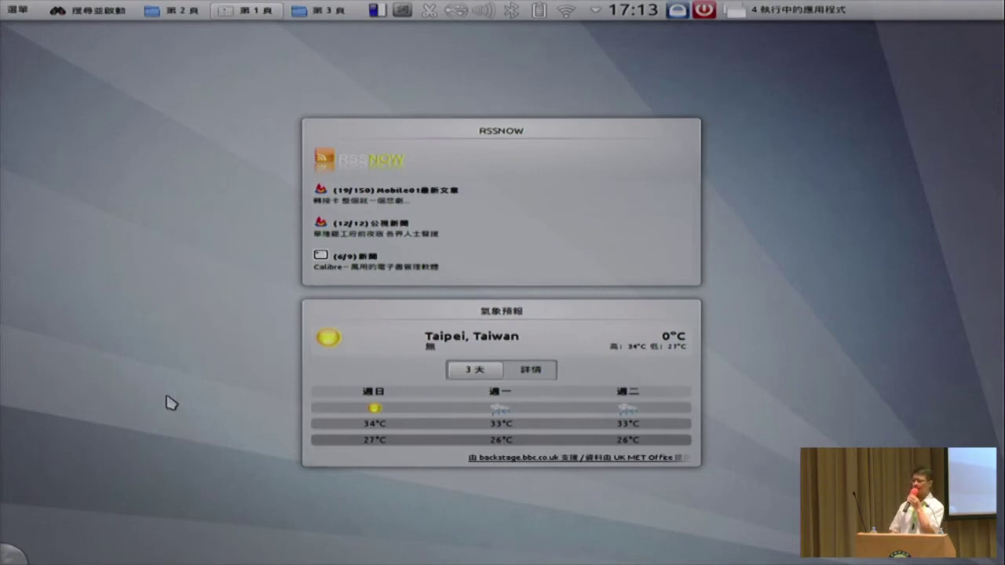
left_click(339, 13)
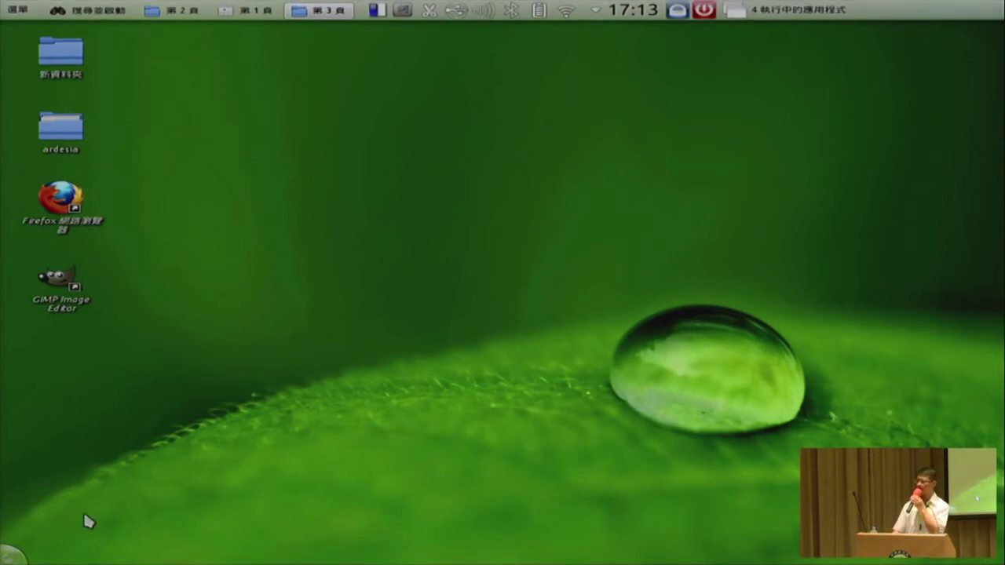
Open the workspace behaviour settings in 系統設定 and change the workspace type (工作空間型態) to 桌面
left_click(82, 13)
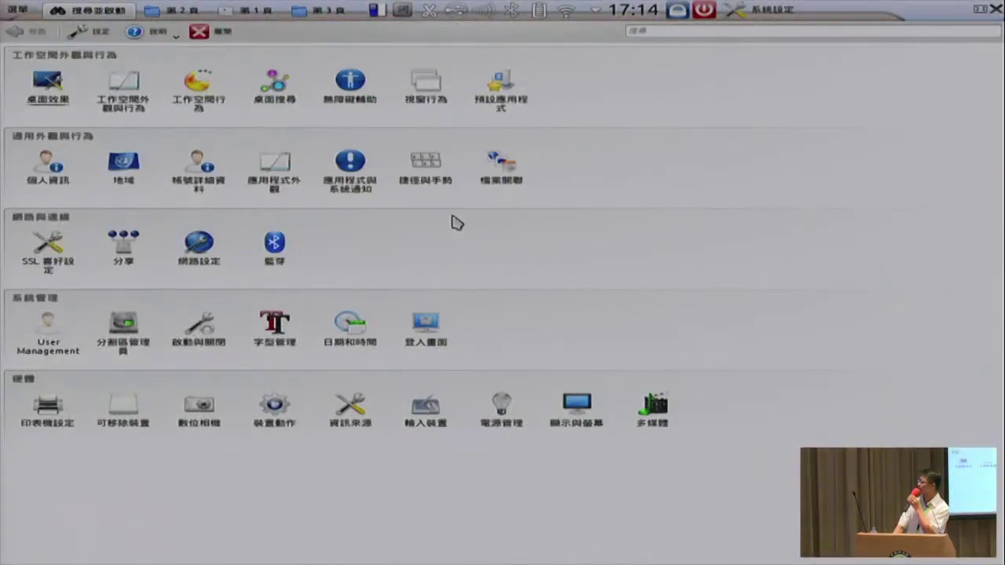
left_click(193, 96)
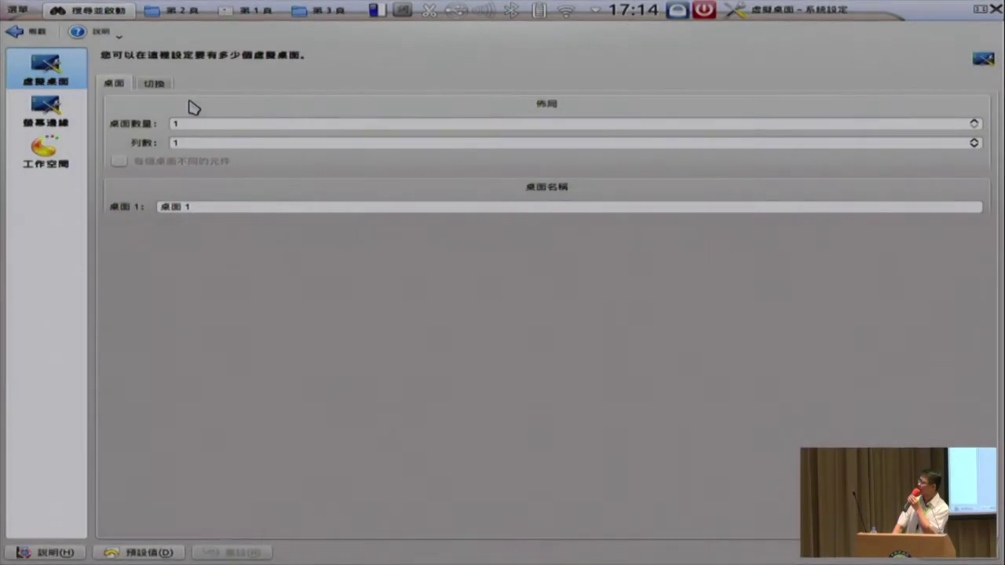
left_click(47, 165)
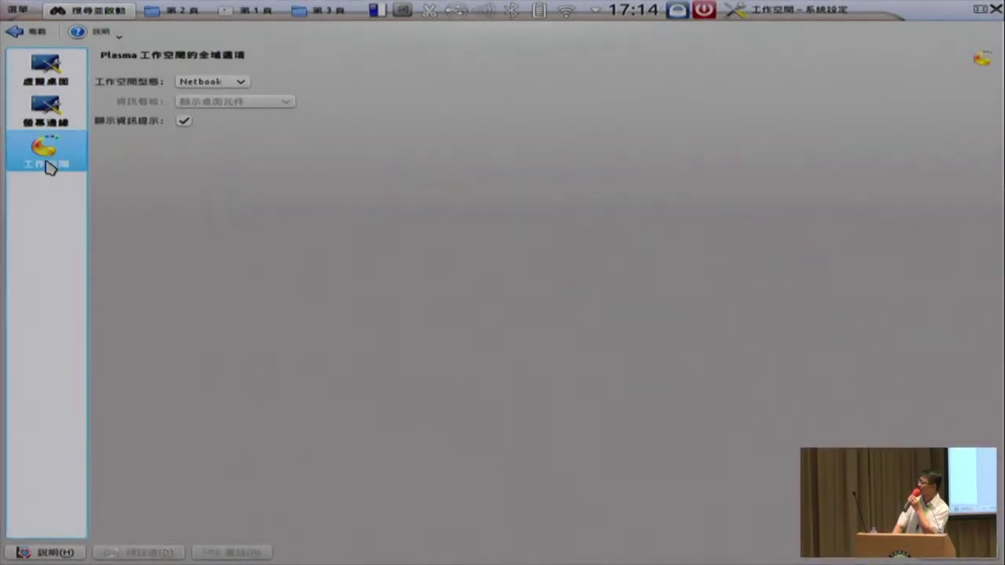
left_click(242, 84)
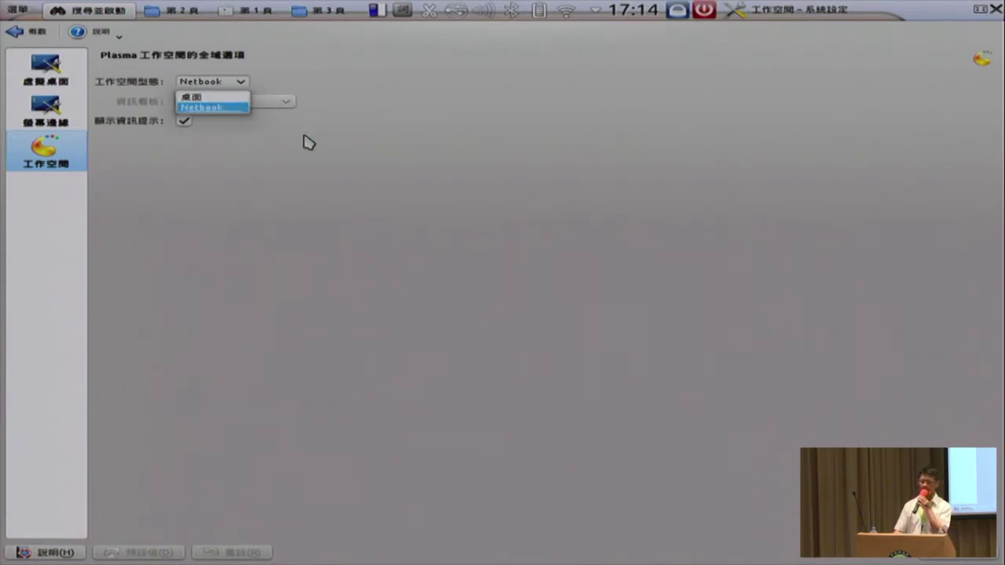
left_click(200, 100)
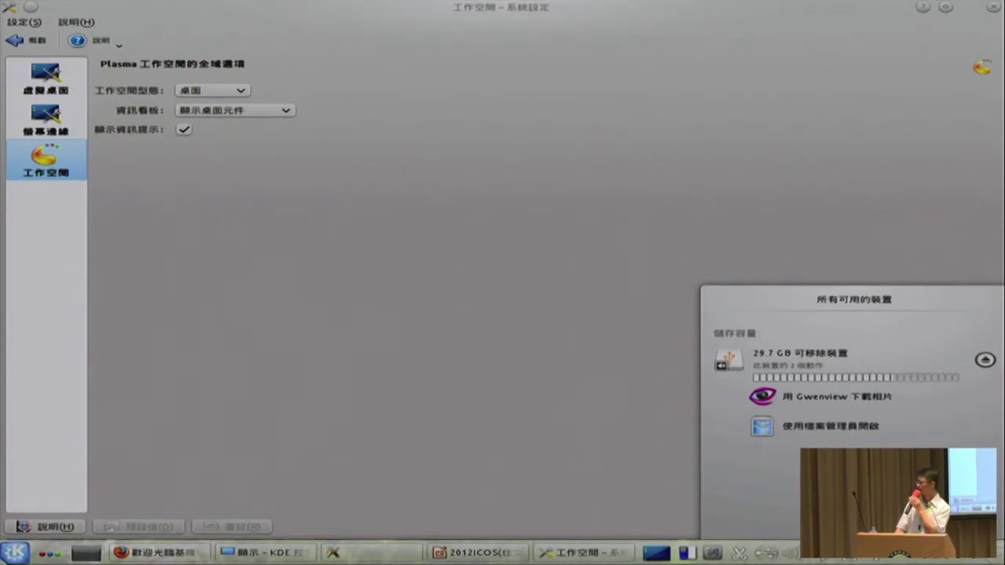
Browse the application launcher's 多媒體 category, computer places, and recently used applications and documents
left_click(15, 552)
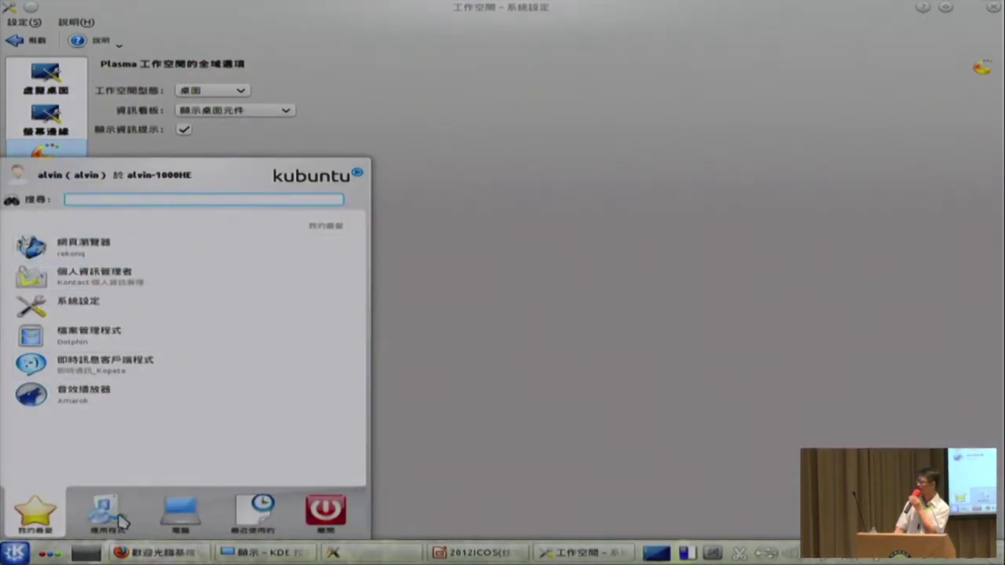
left_click(121, 521)
scroll(103, 350, "down", 1)
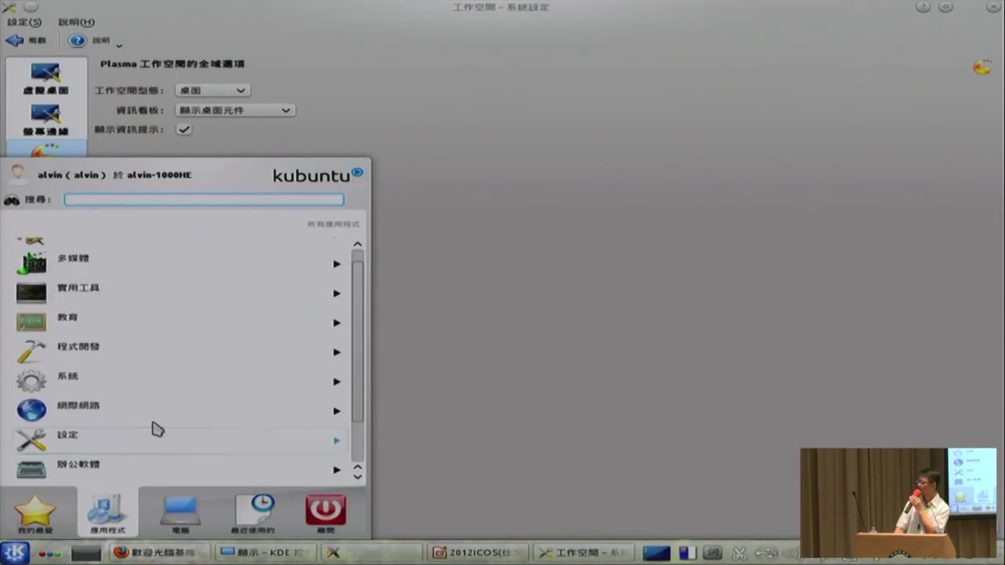
left_click(156, 262)
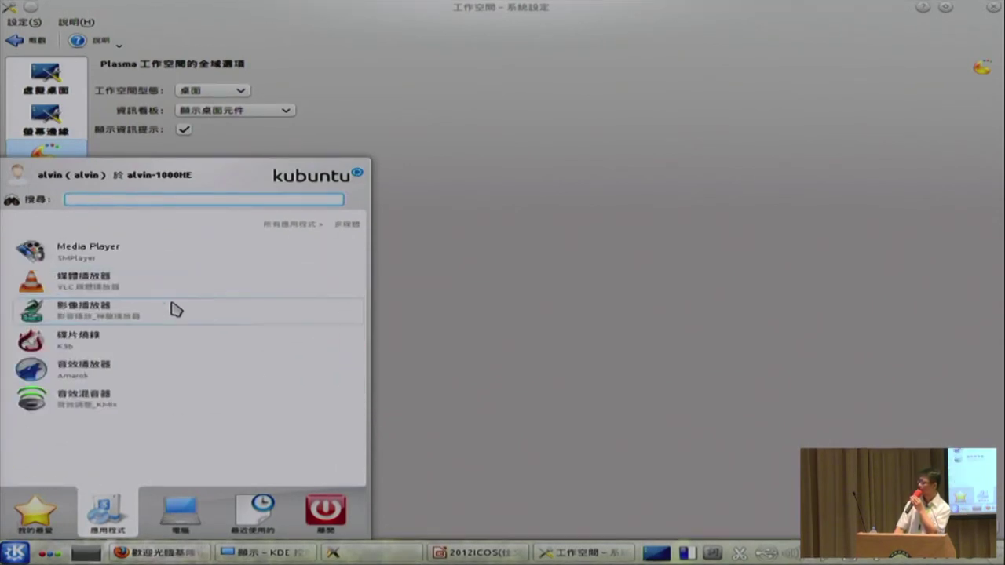
left_click(293, 224)
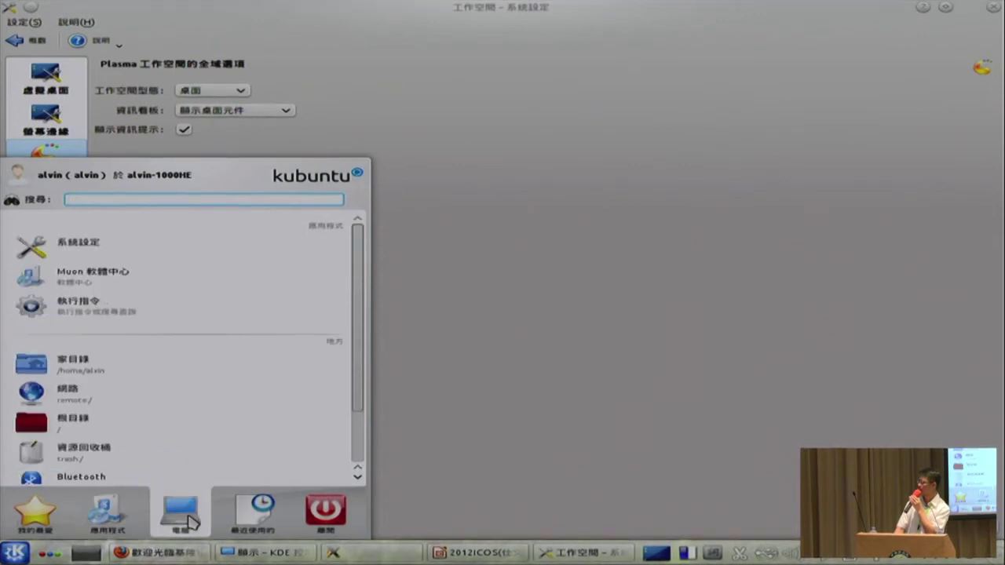
mouse_move(253, 529)
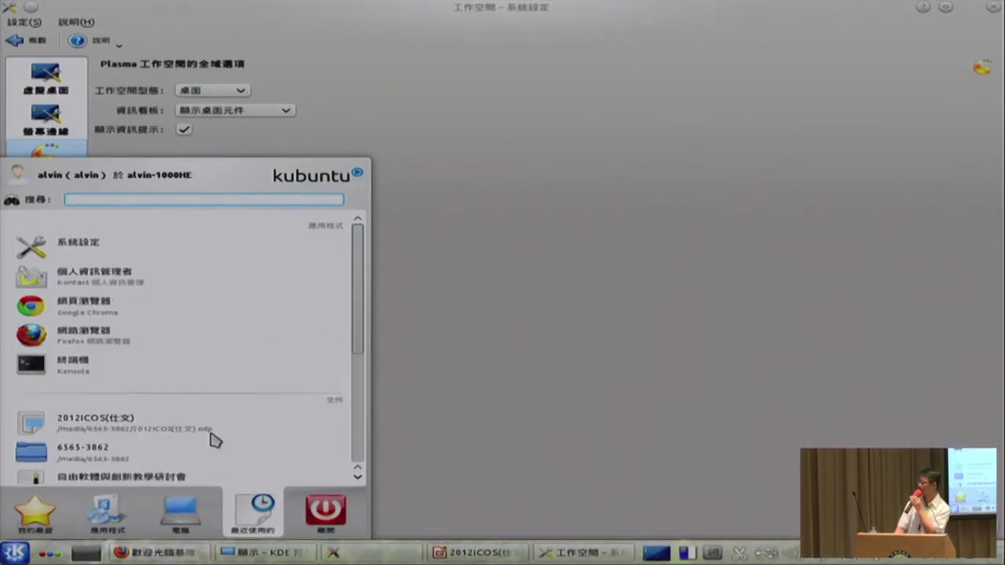
scroll(196, 416, "down", 1)
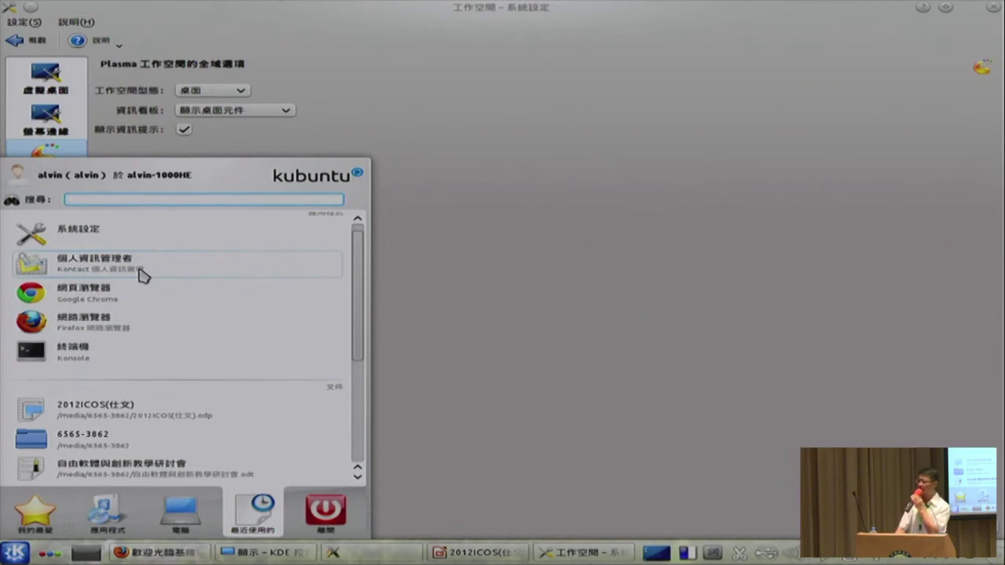
scroll(130, 235, "up", 1)
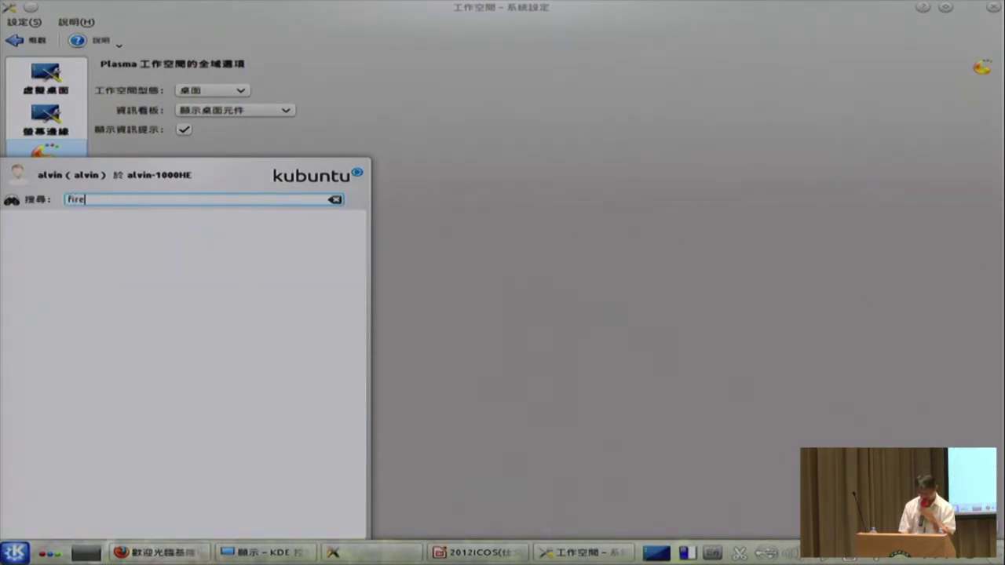
Search the application launcher for firefox and clear the search text
type("fox")
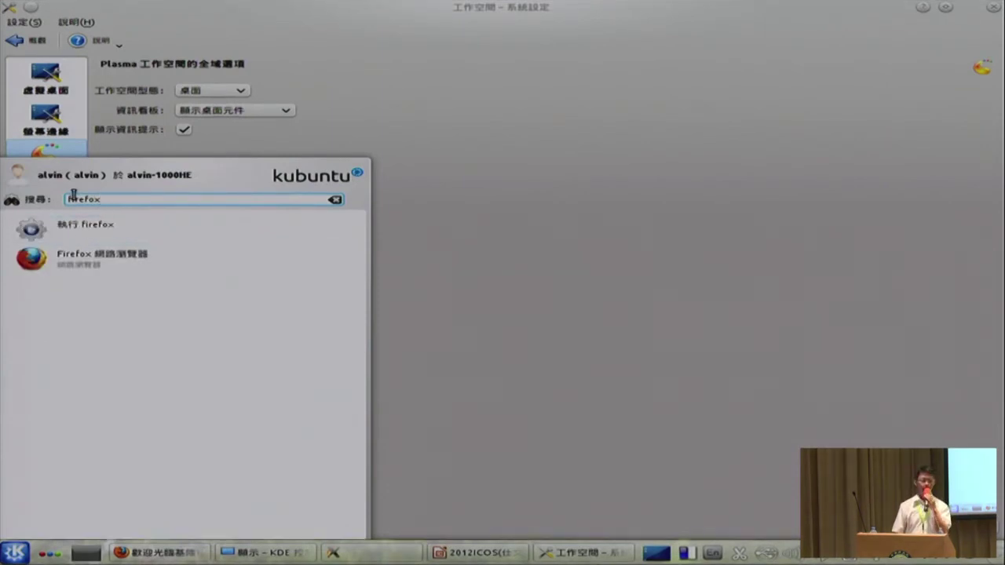
key("BackSpace")
key("BackSpace")
key("BackSpace")
key("BackSpace")
key("BackSpace")
key("BackSpace")
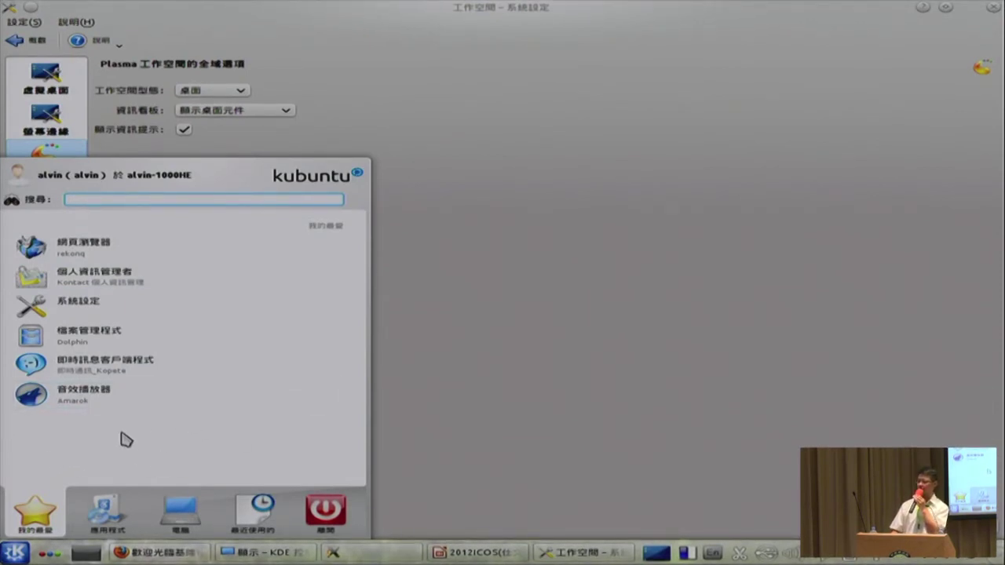
Switch the application launcher to the classic menu style (切換到傳統選單樣式) and look through its application categories
right_click(14, 552)
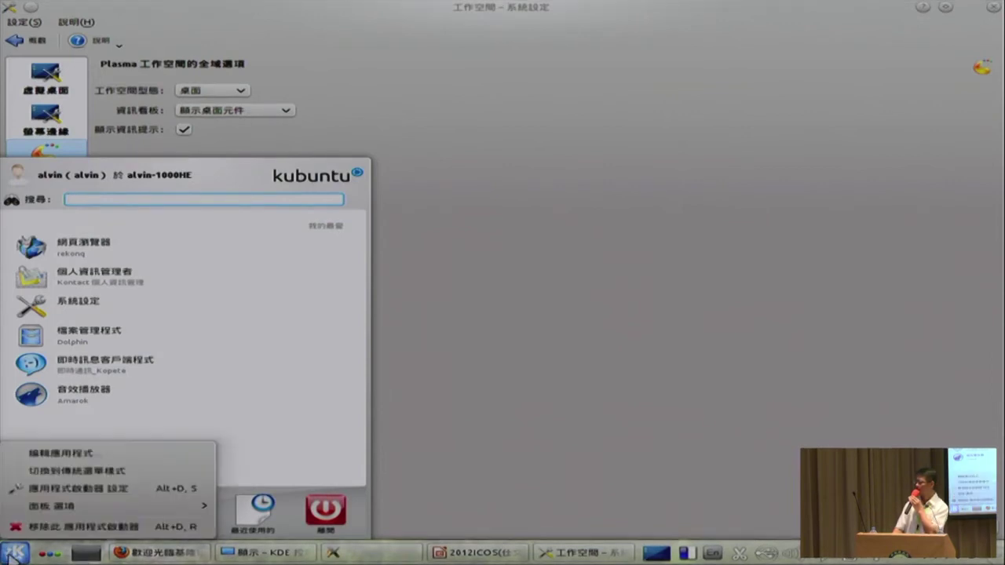
left_click(105, 477)
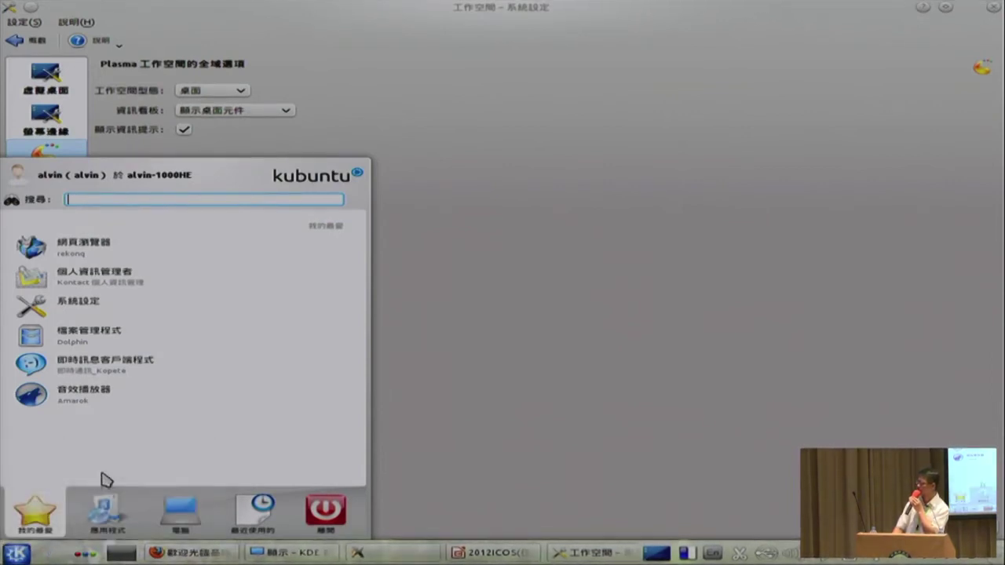
left_click(14, 552)
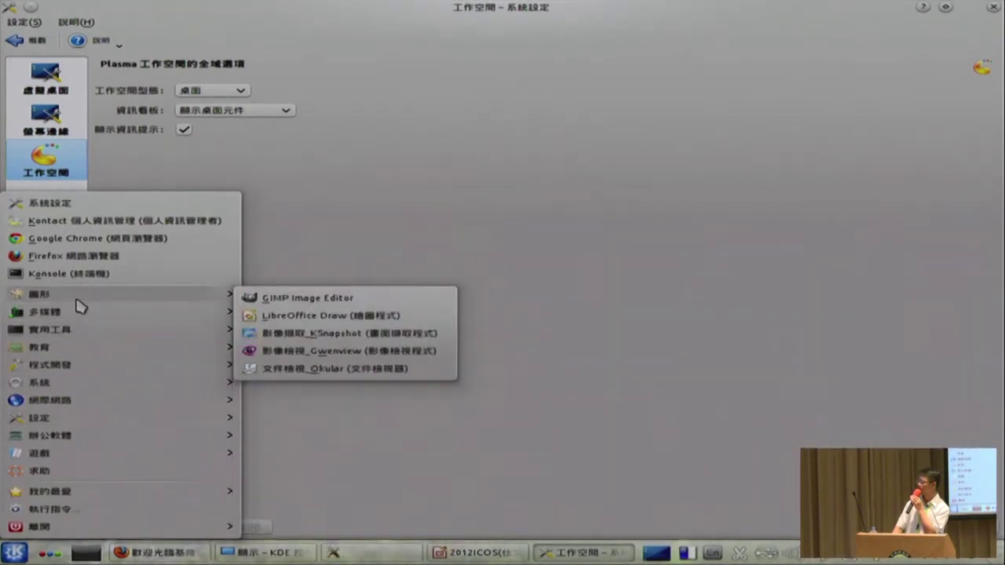
mouse_move(92, 369)
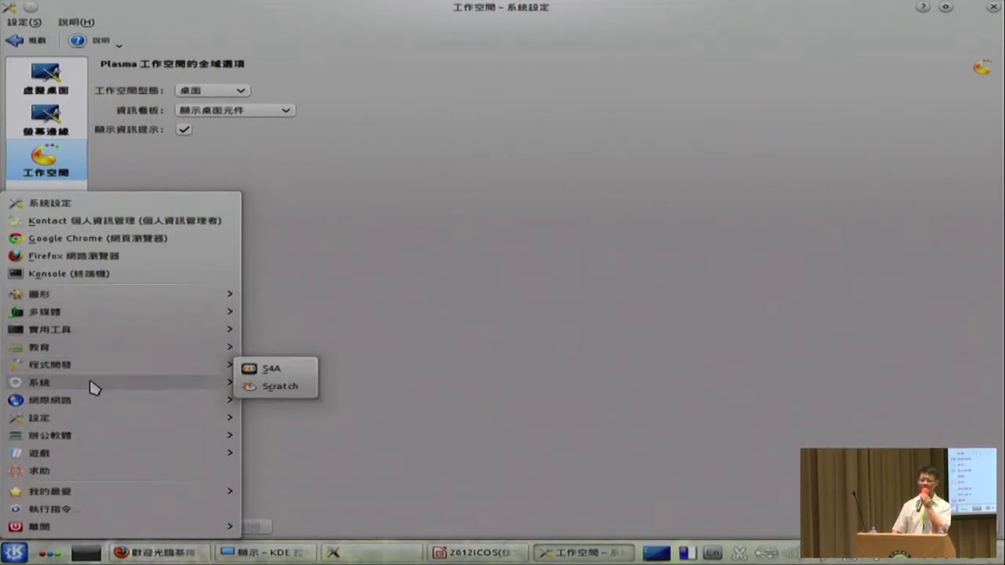
mouse_move(96, 424)
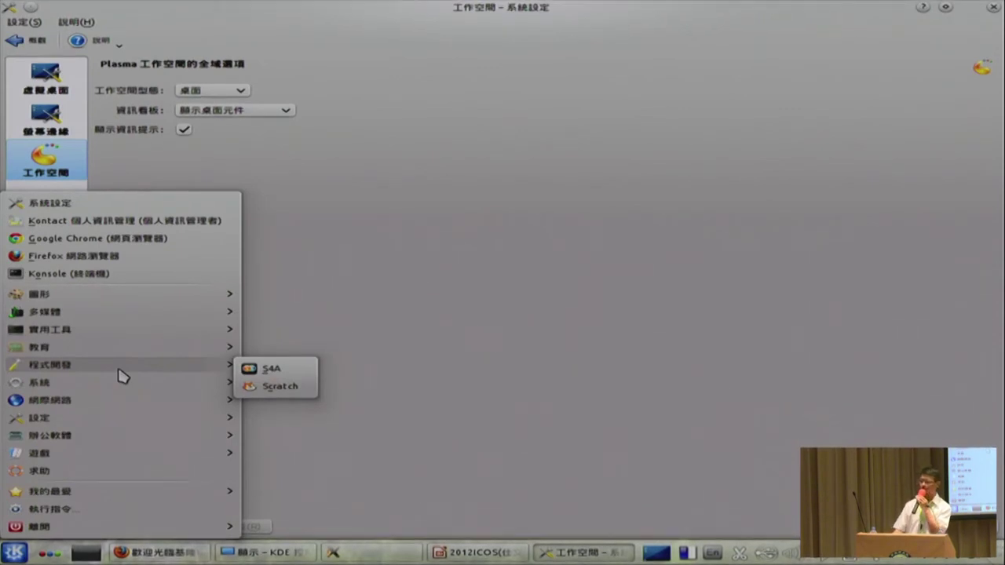
left_click(730, 363)
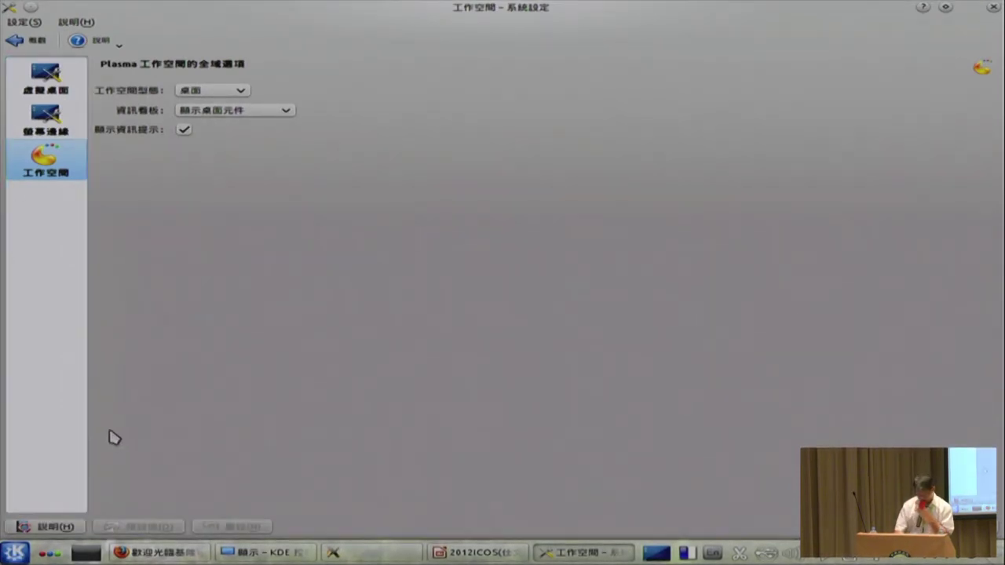
Switch to the running slide presentation and advance from the tip1 slide to the tip2 slide
key("alt+Tab")
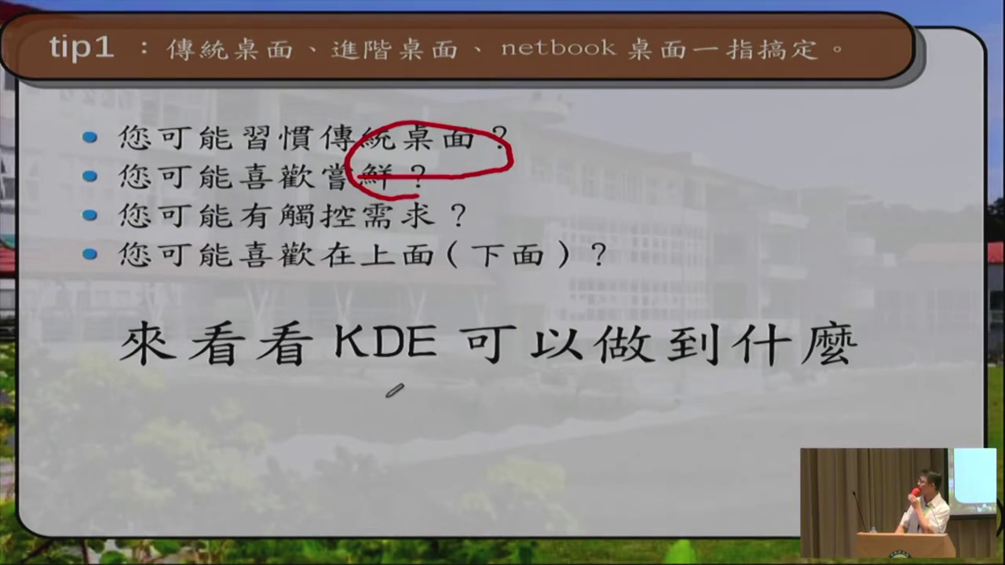
key("Page_Down")
key("Page_Up")
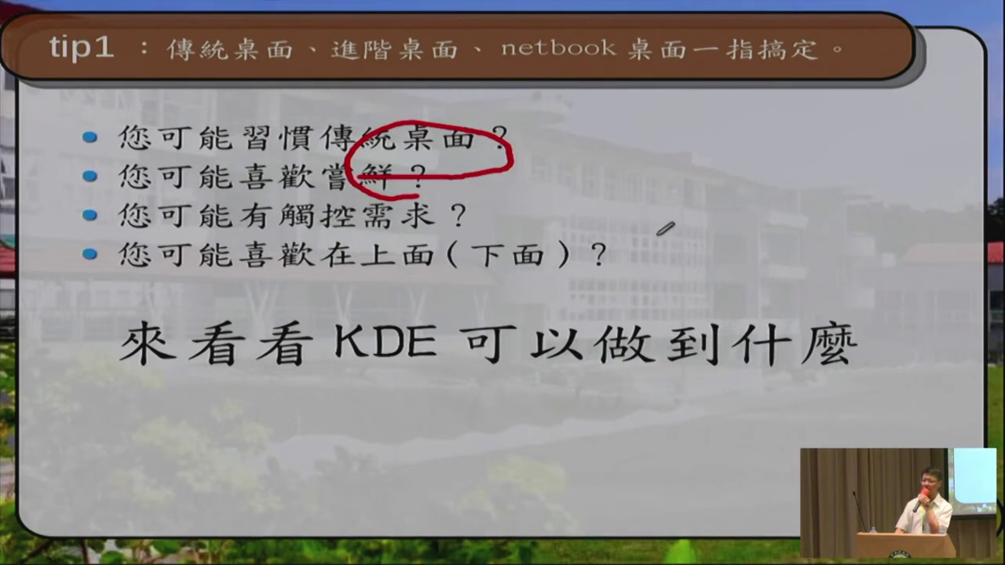
key("Page_Down")
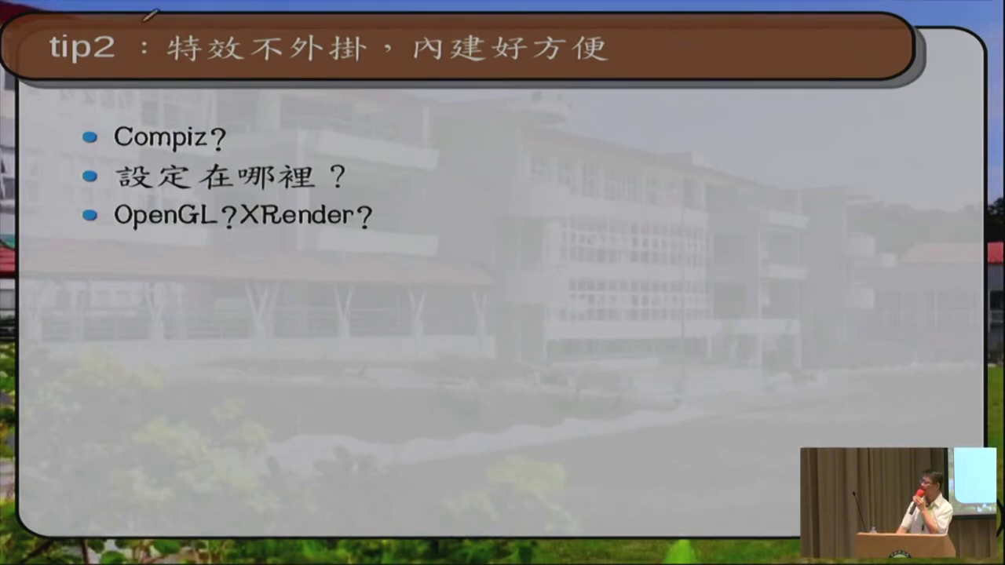
Return to 系統設定 and examine the full list of effects (所有效果) in the desktop effects (桌面效果) settings
key("alt+Tab")
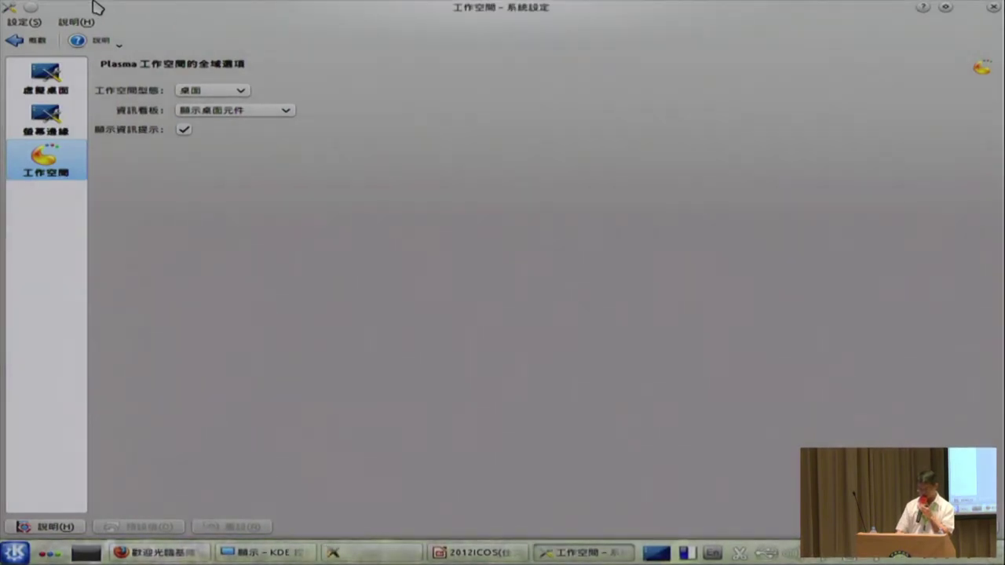
left_click(17, 40)
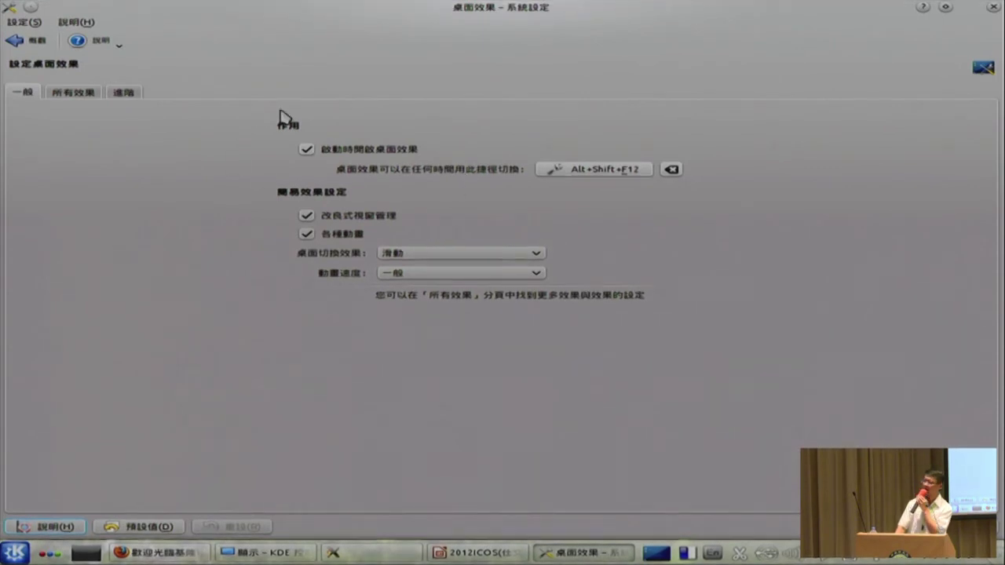
left_click(79, 93)
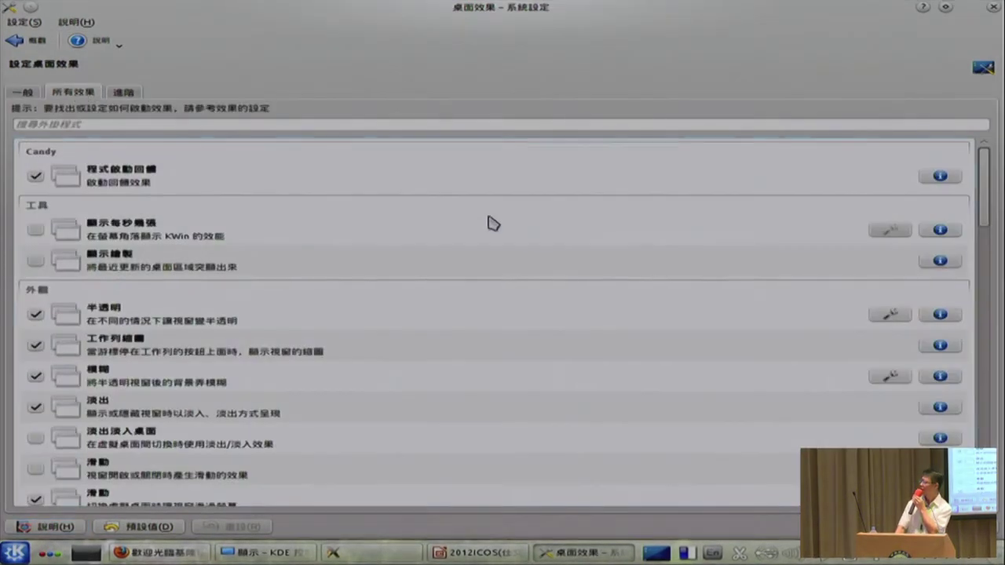
scroll(491, 228, "down", 15)
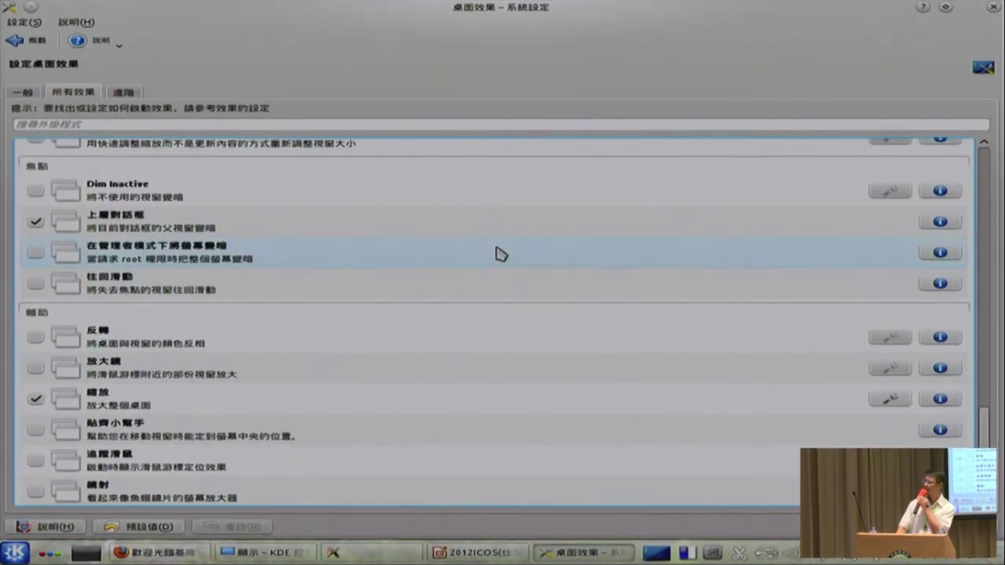
scroll(538, 337, "up", 5)
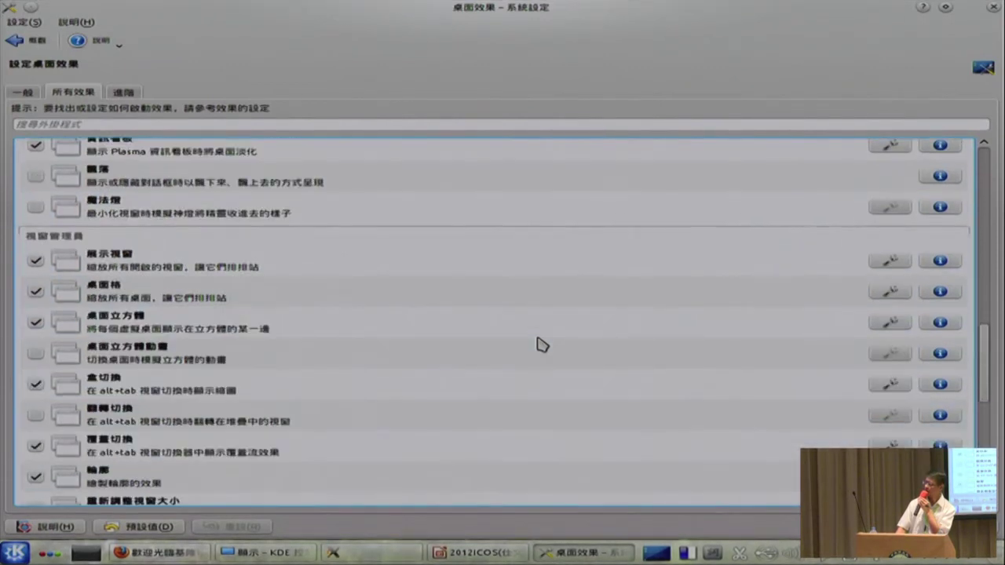
Finish reviewing the effects list, and examine the compositing type (組合型態) choices in the advanced (進階) desktop effects settings
scroll(539, 342, "up", 8)
scroll(549, 330, "down", 4)
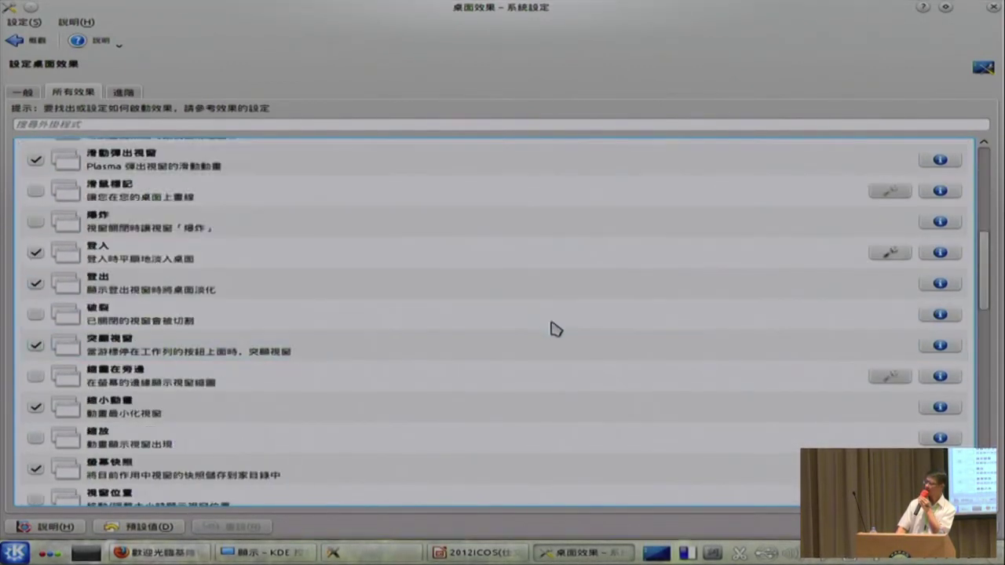
scroll(550, 322, "down", 3)
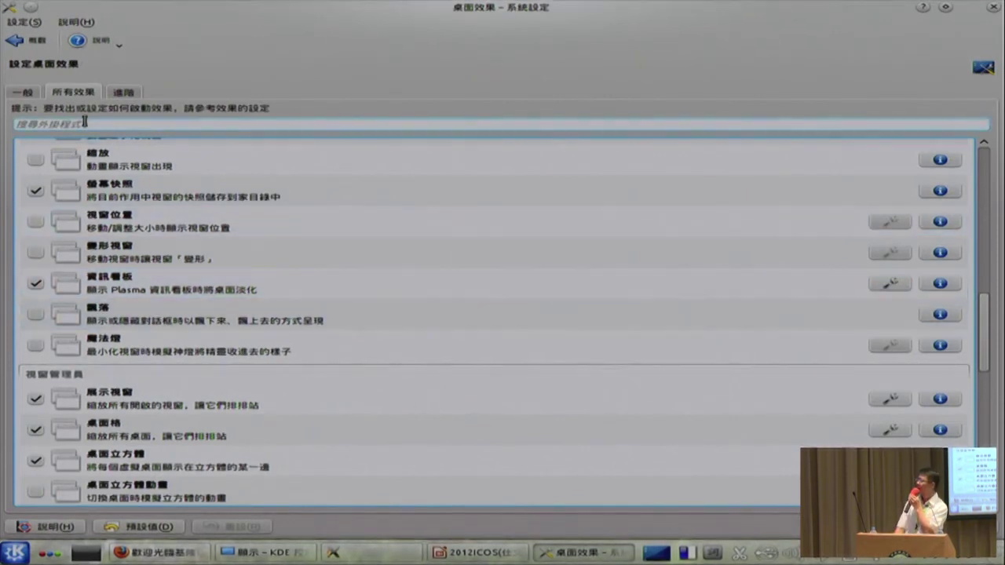
left_click(128, 98)
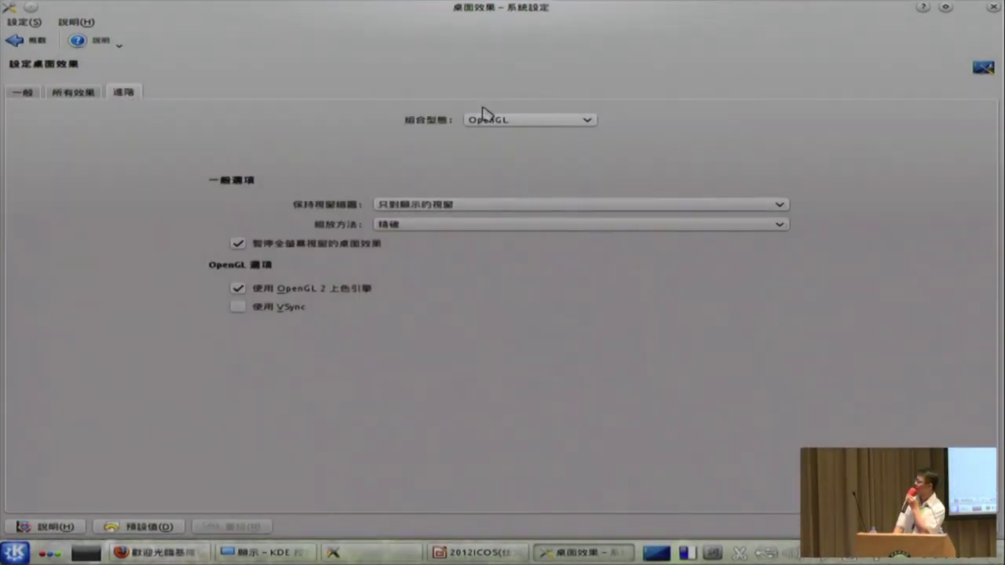
left_click(594, 121)
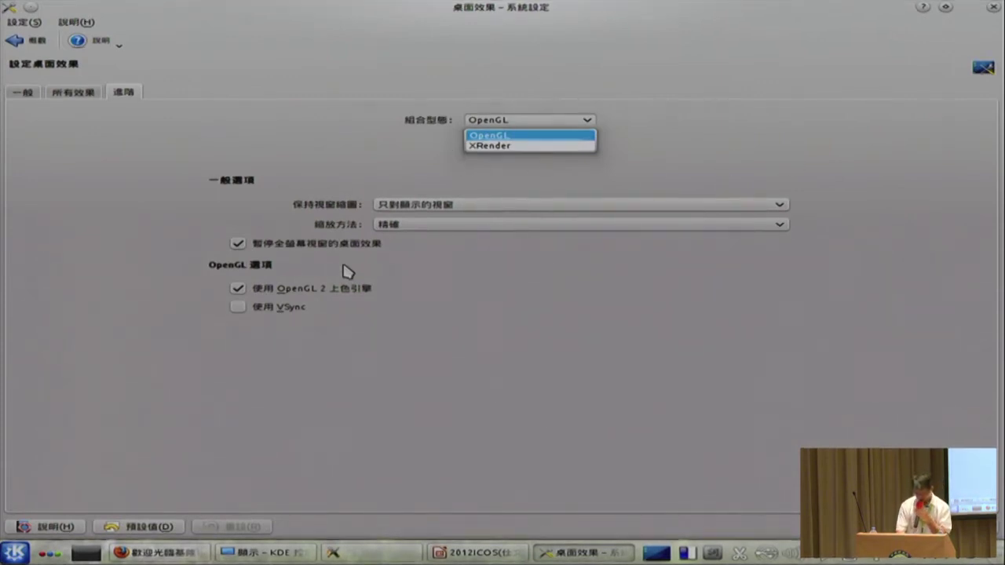
left_click(998, 9)
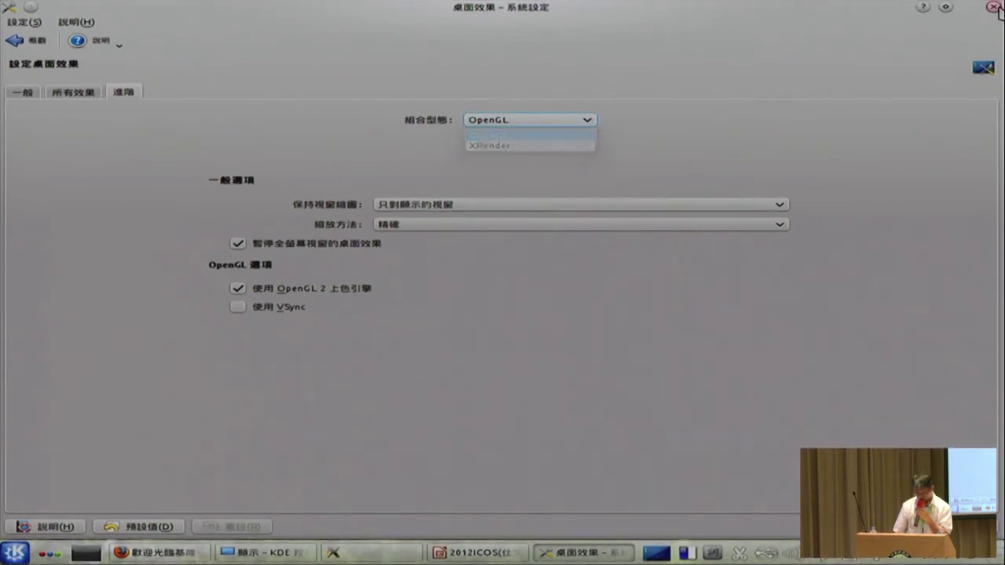
Close the desktop effects settings window and advance the slide presentation from tip2 to the tip3 slide
left_click(994, 8)
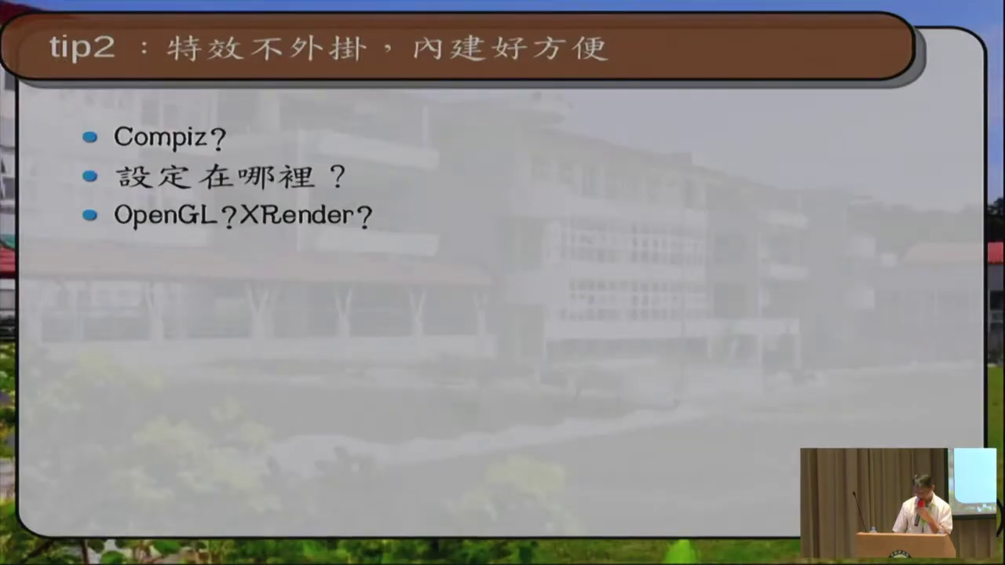
left_click(399, 243)
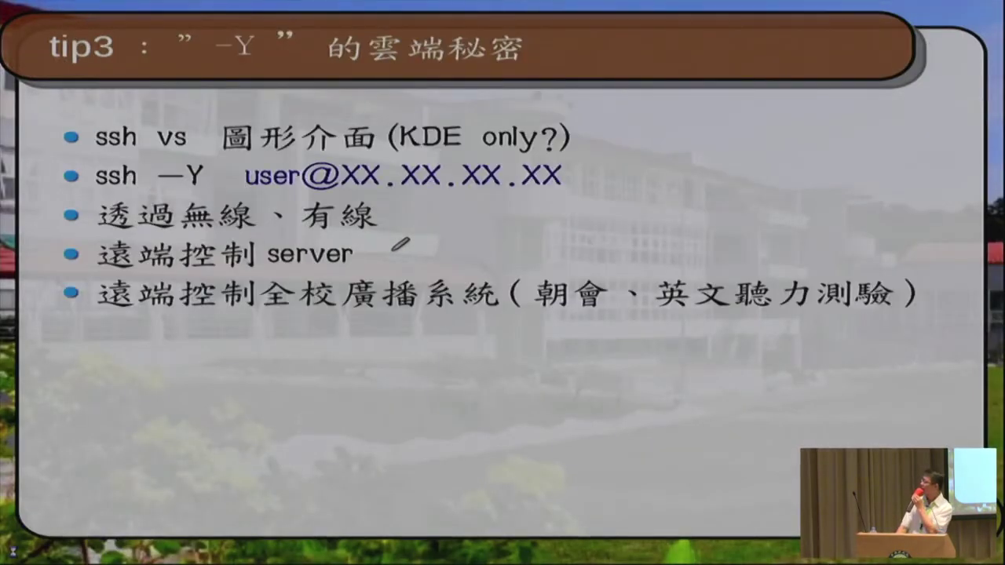